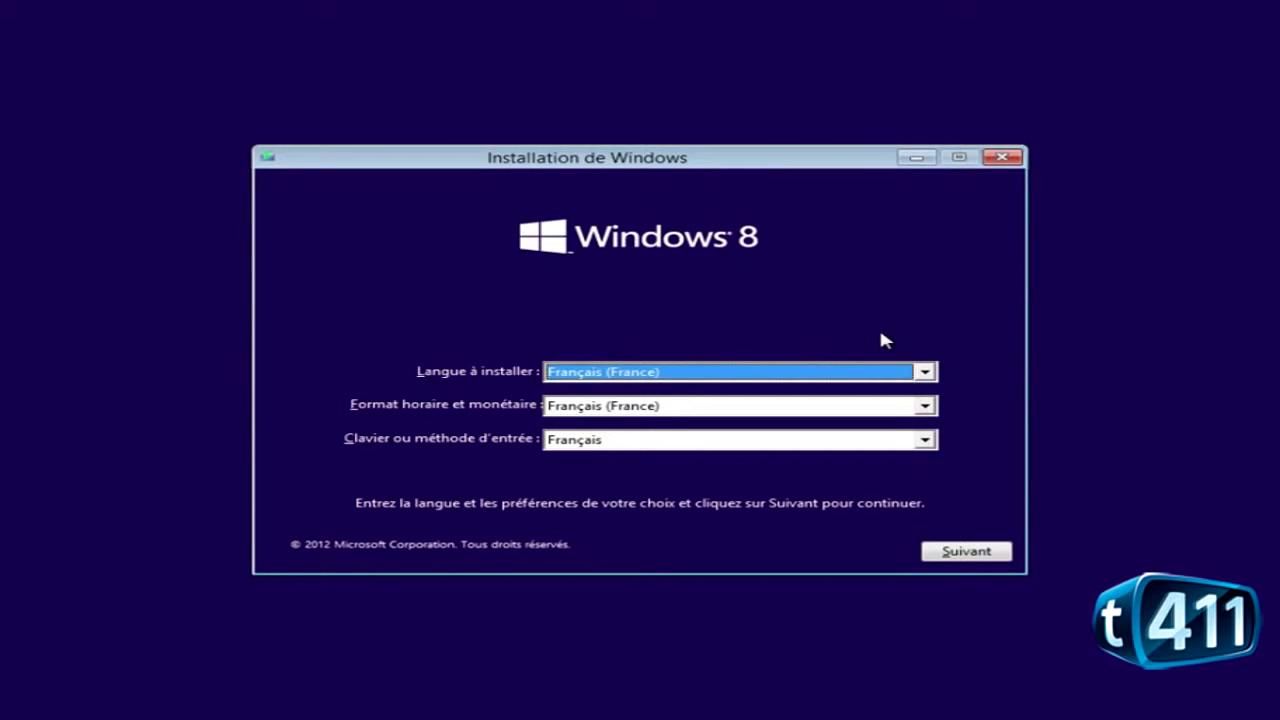
- Start the Windows 8 installation with French (France) language settings and enter the product key
left_click(966, 556)
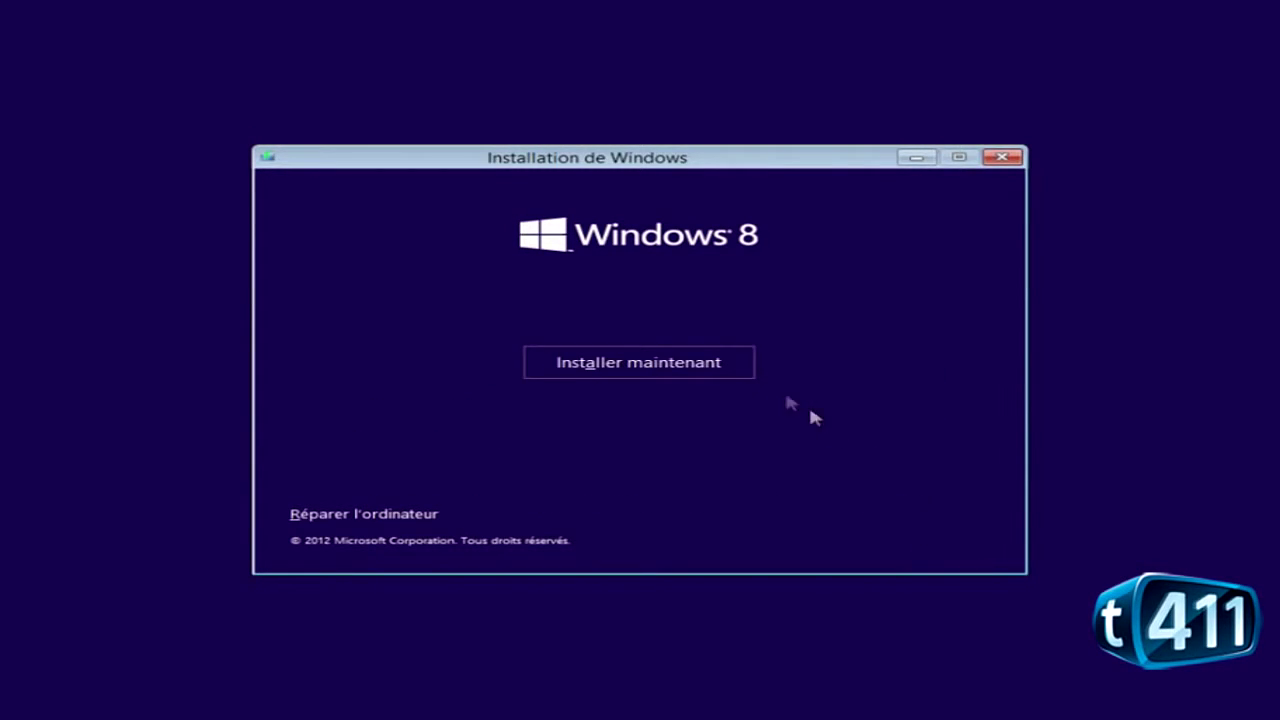
left_click(735, 360)
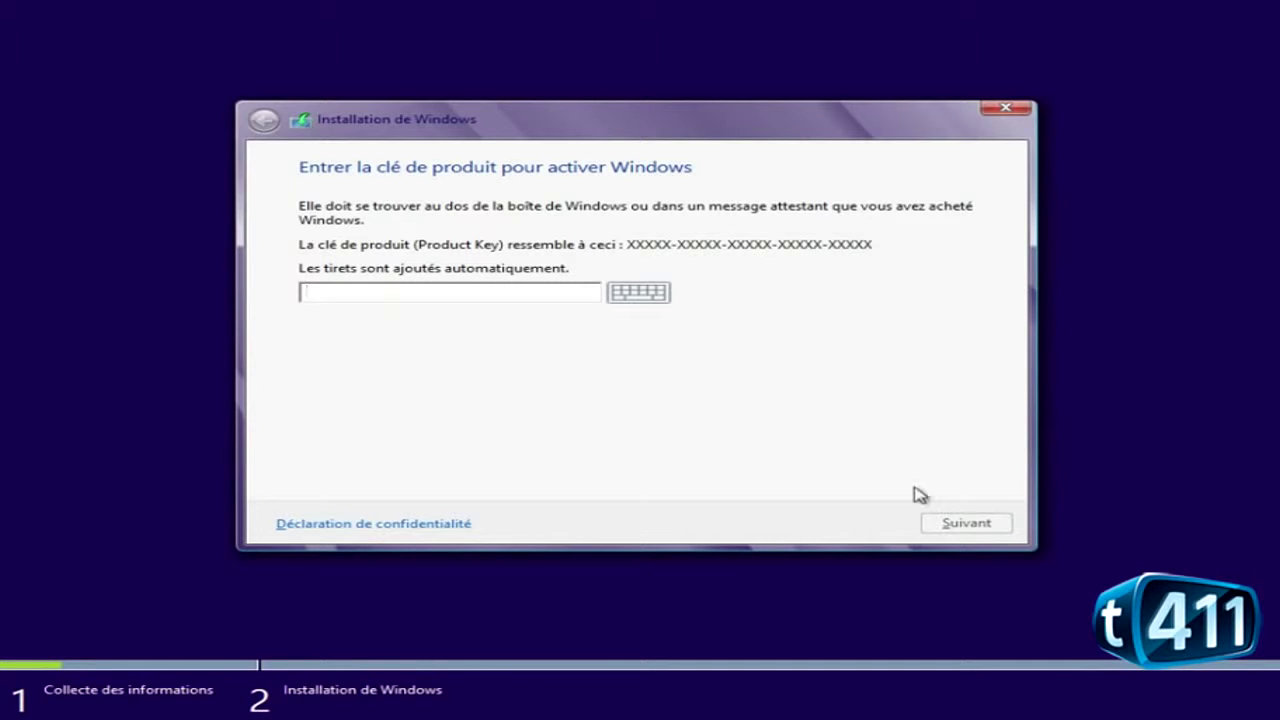
key("ctrl+v")
key("Return")
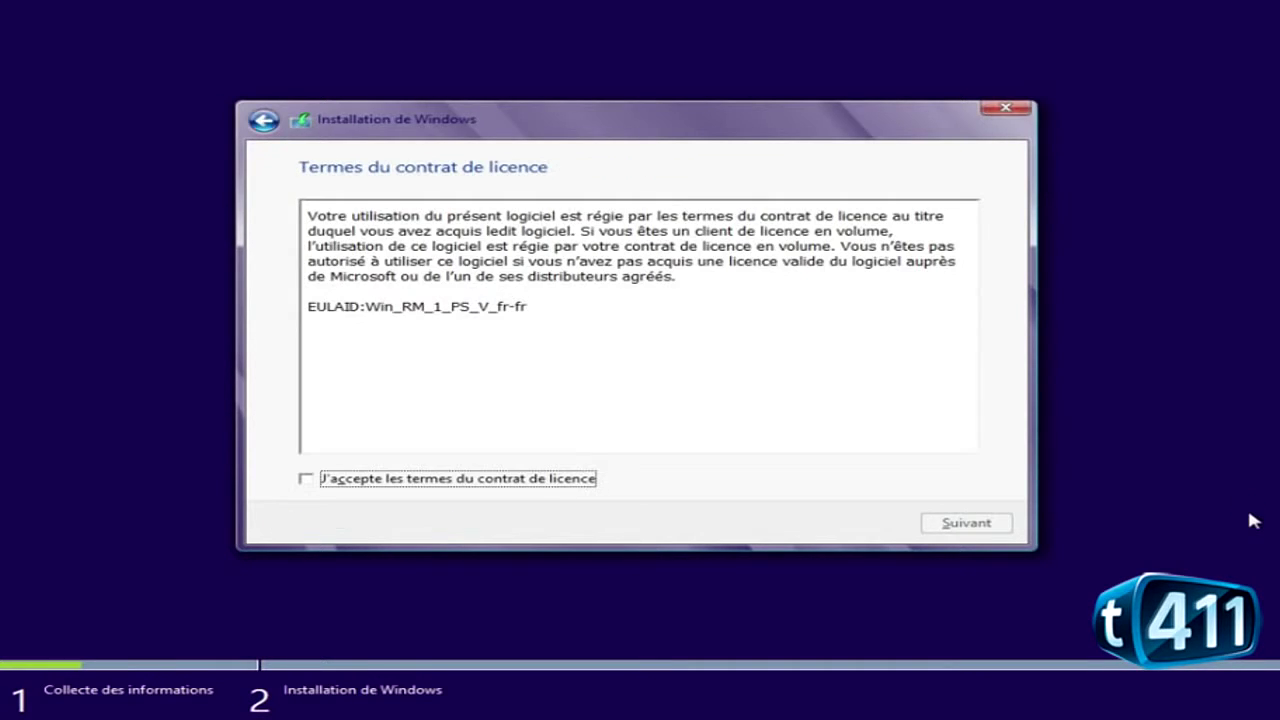
- Accept the licence terms and start a custom installation on the unallocated space of drive 0
left_click(418, 481)
left_click(962, 523)
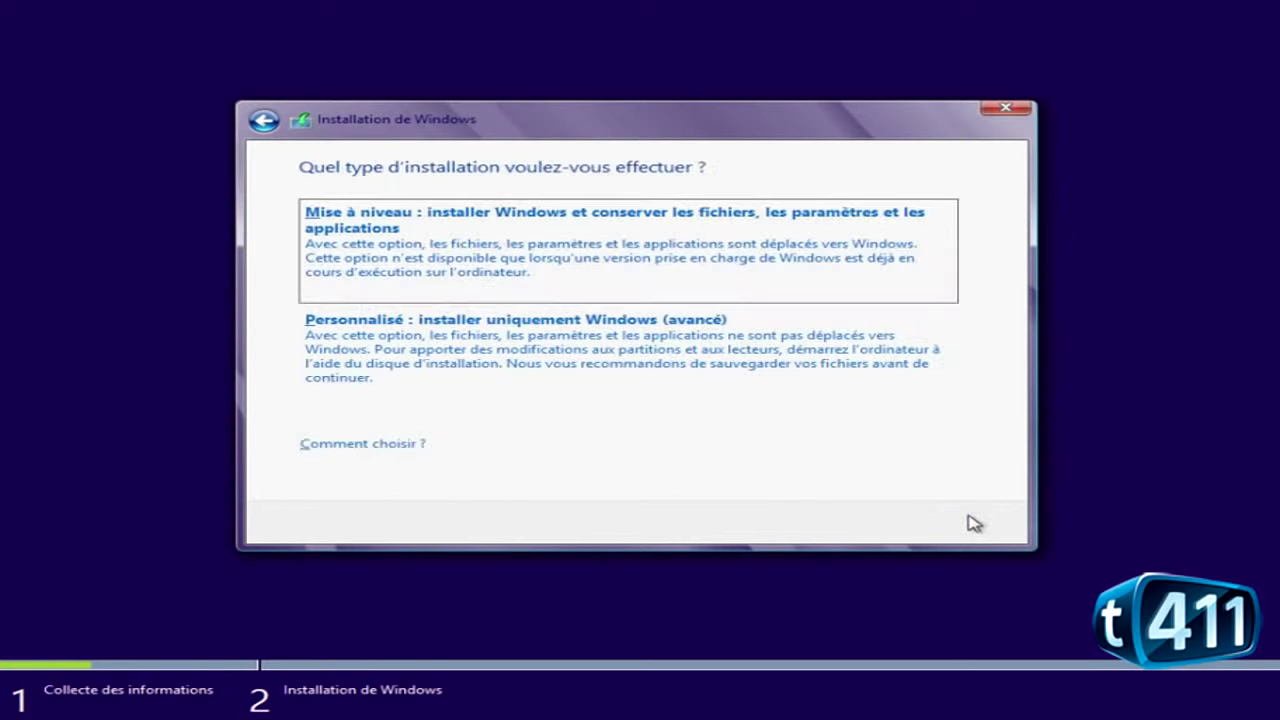
left_click(614, 348)
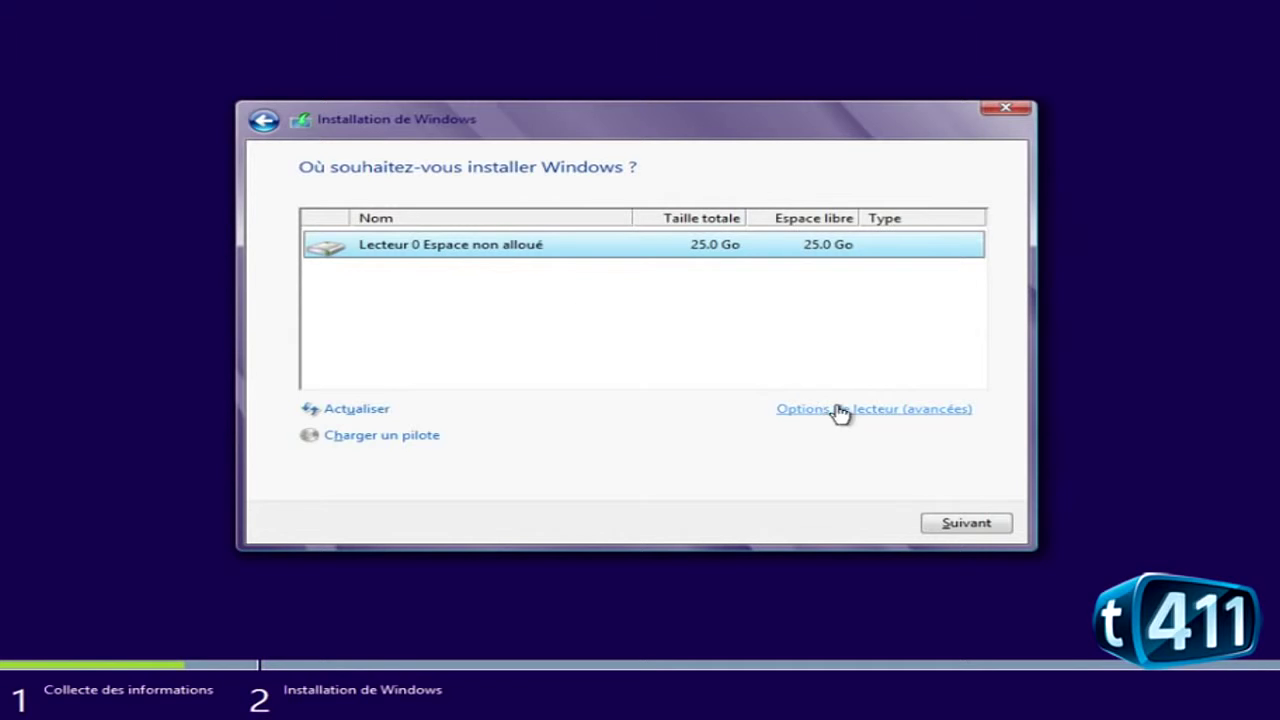
left_click(962, 530)
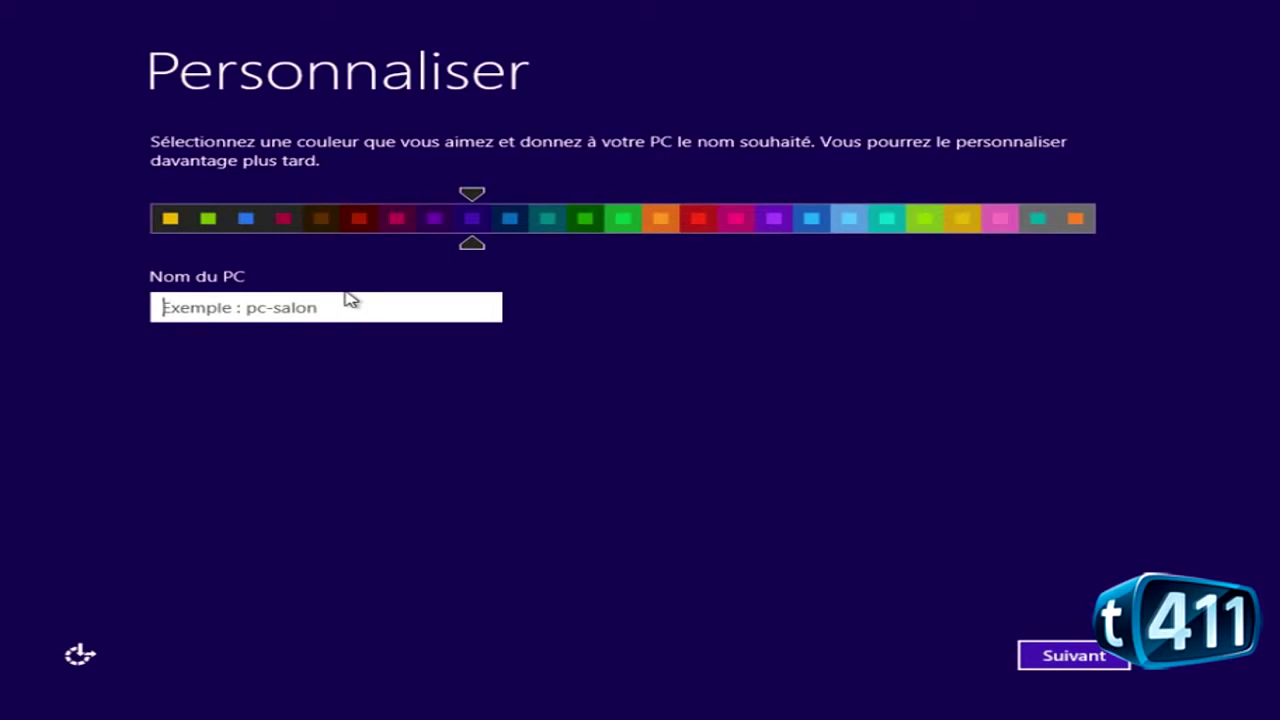
- Name the PC T411 and apply the express settings
type("T411")
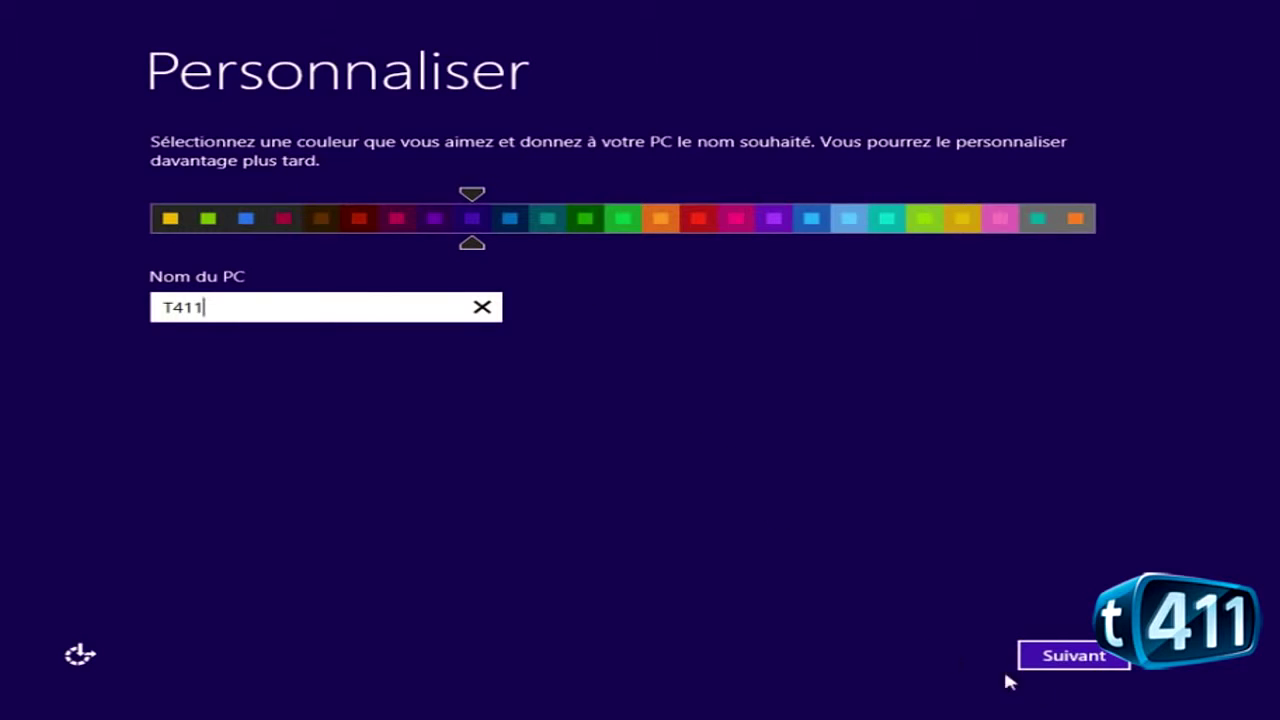
left_click(1051, 657)
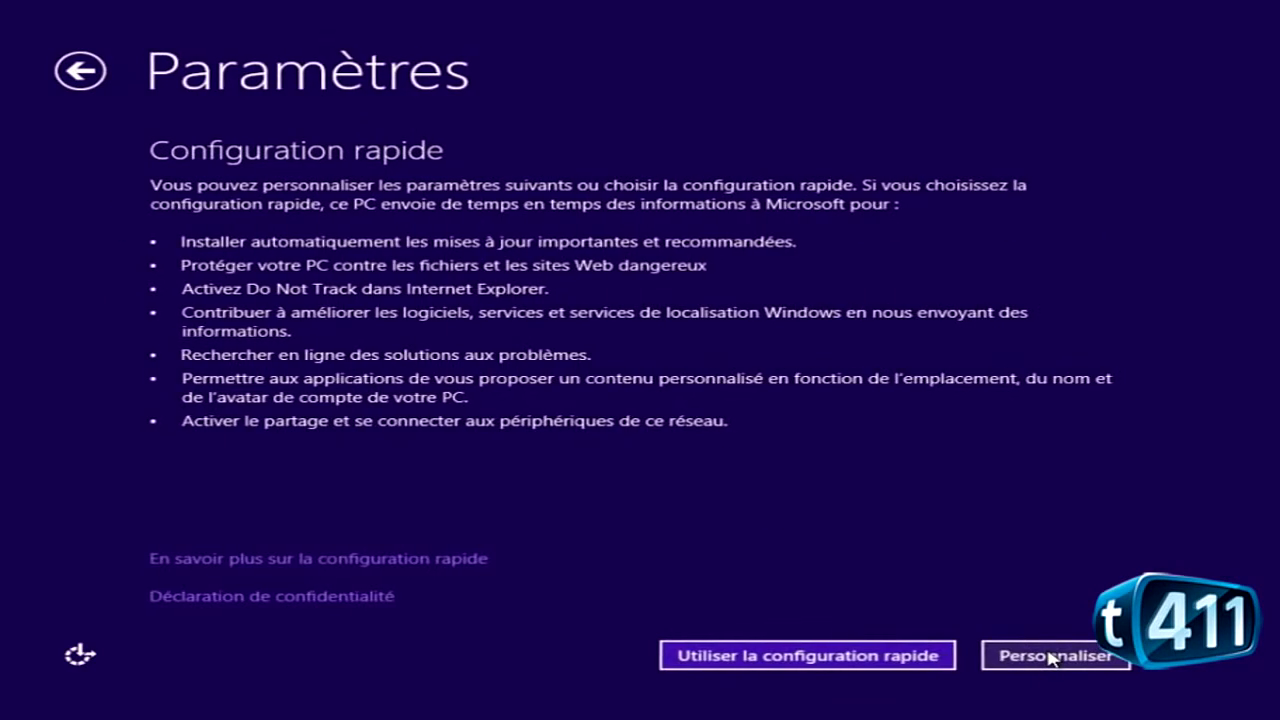
left_click(934, 656)
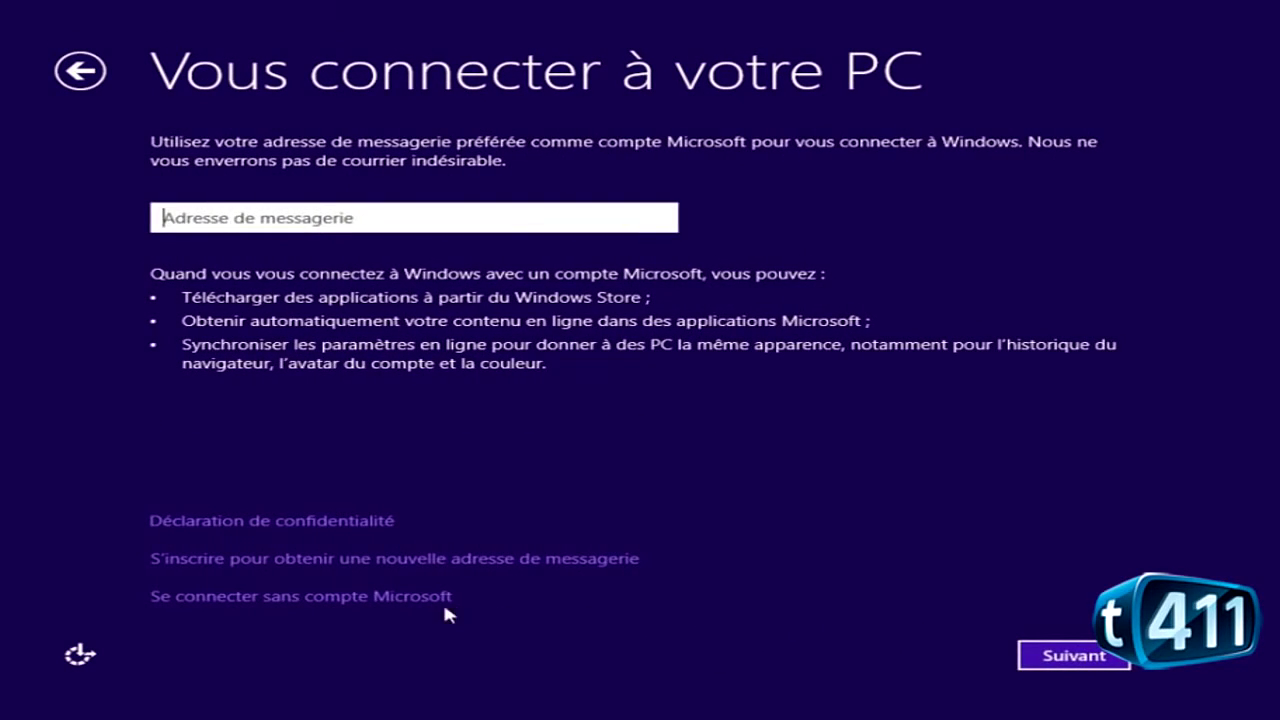
- Create a local account without a Microsoft account, using the user name Torrent411 and no password
left_click(412, 598)
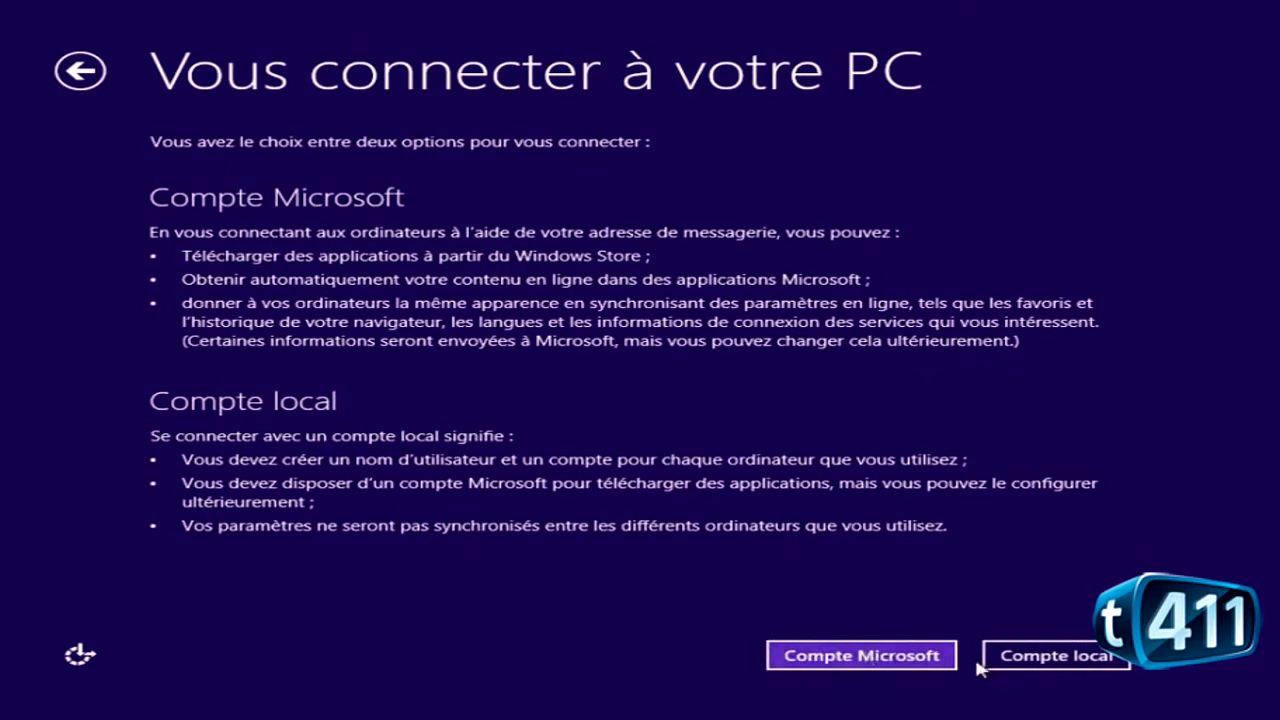
left_click(1024, 656)
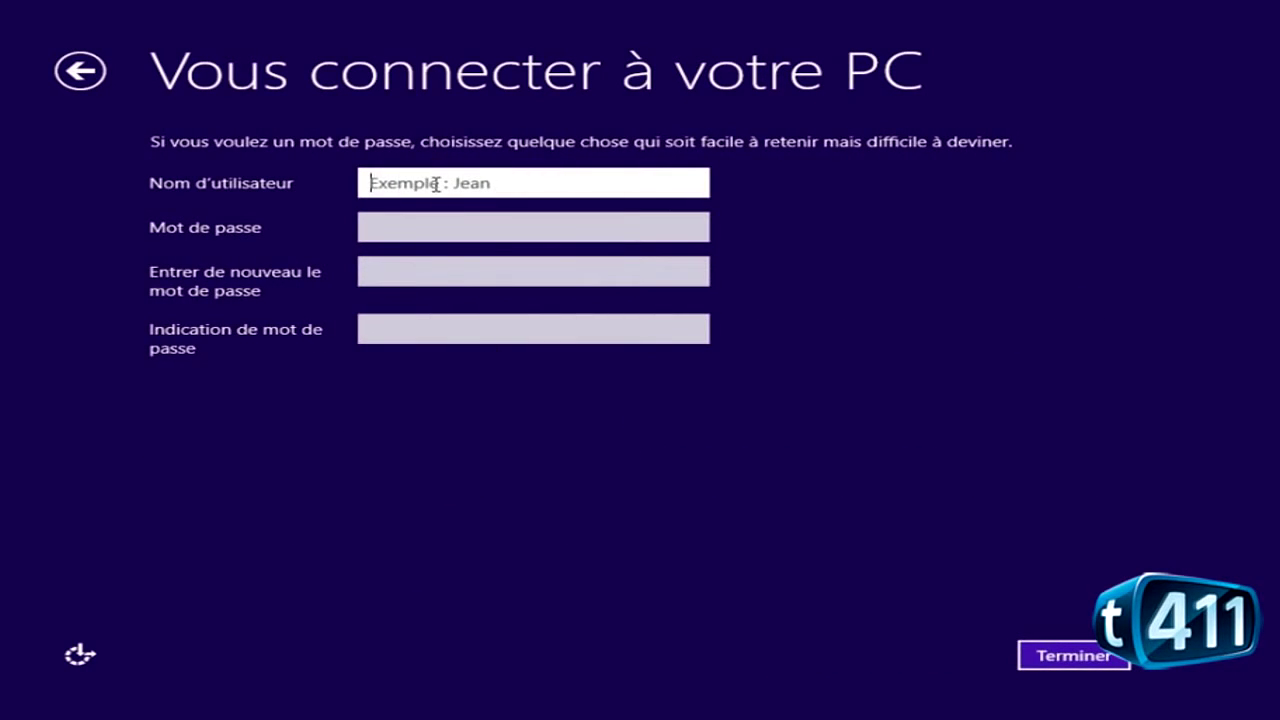
type("T411")
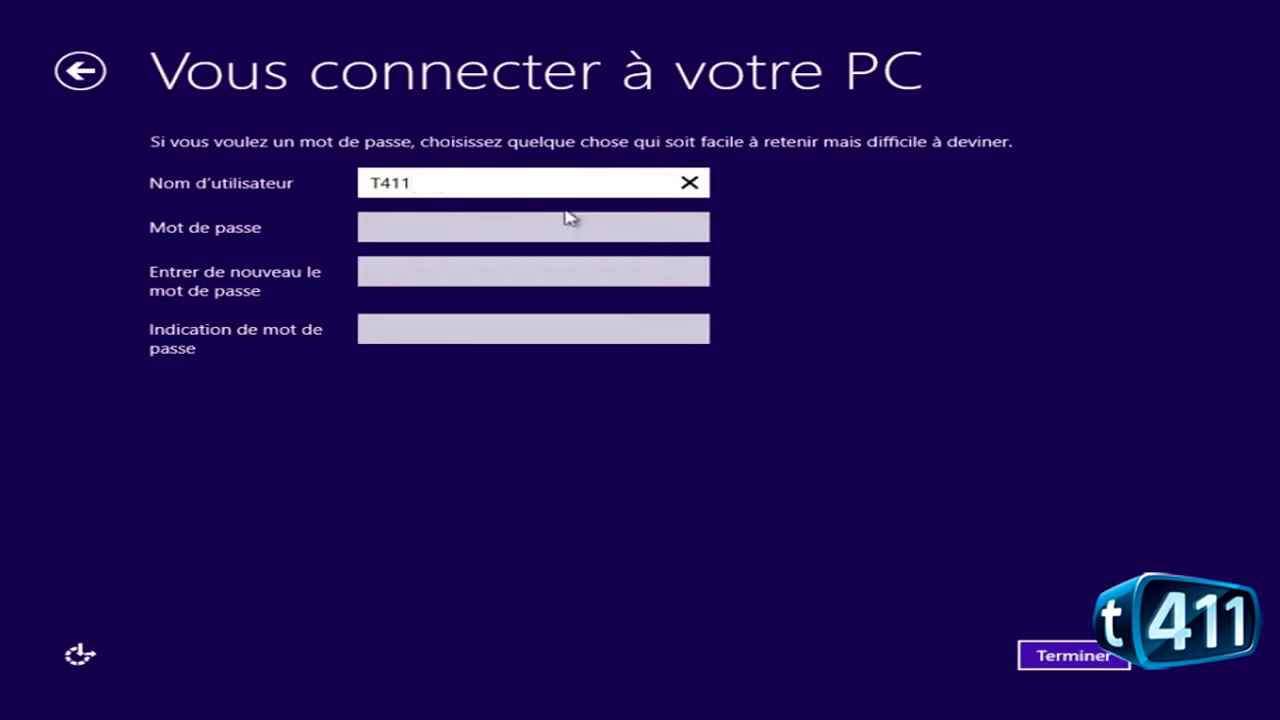
key("BackSpace")
key("BackSpace")
key("BackSpace")
type("orrent411")
left_click(1046, 656)
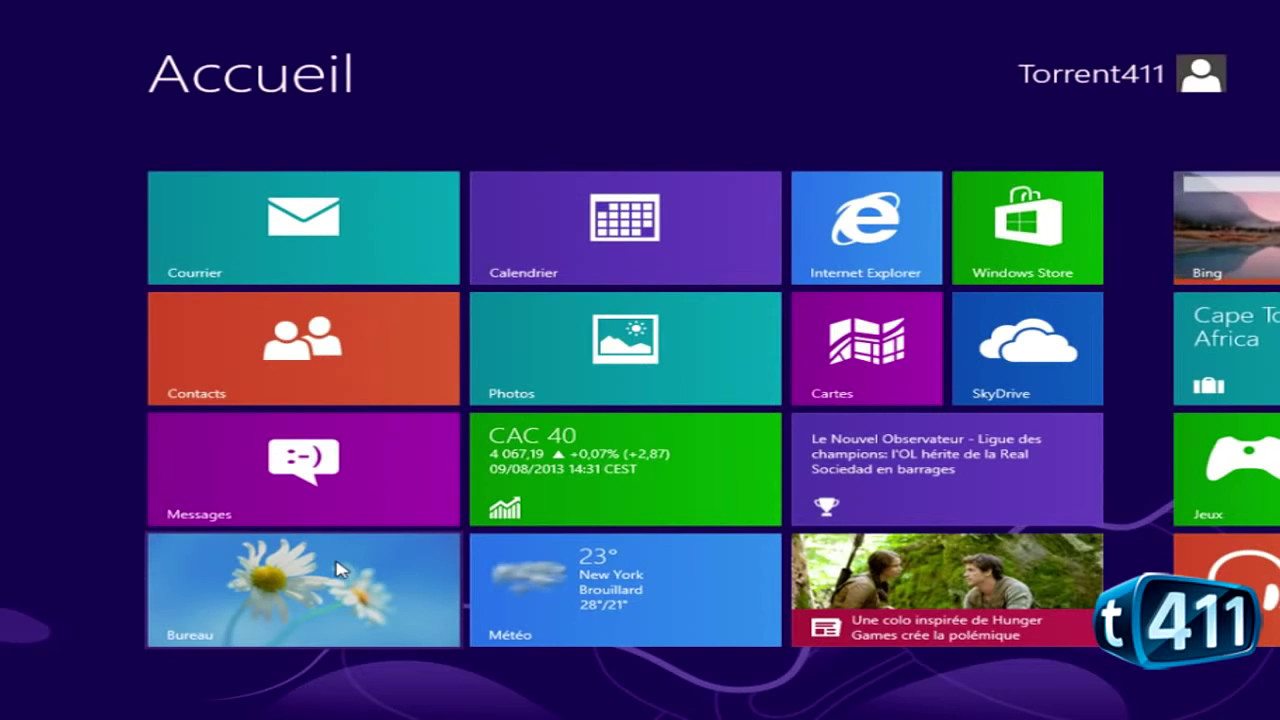
- Go to the desktop and launch Windows 8.Phone.Activator 64Bit, allowing it to make changes and dismissing its version notice
left_click(337, 568)
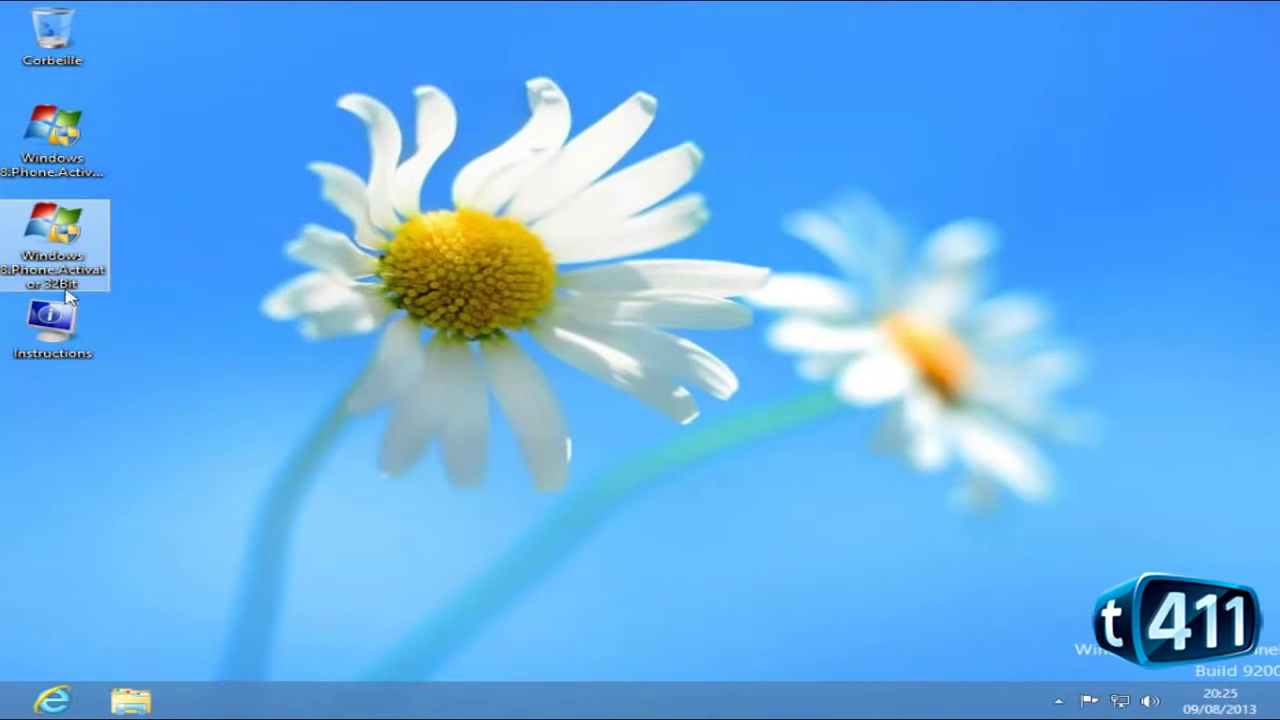
left_click(63, 183)
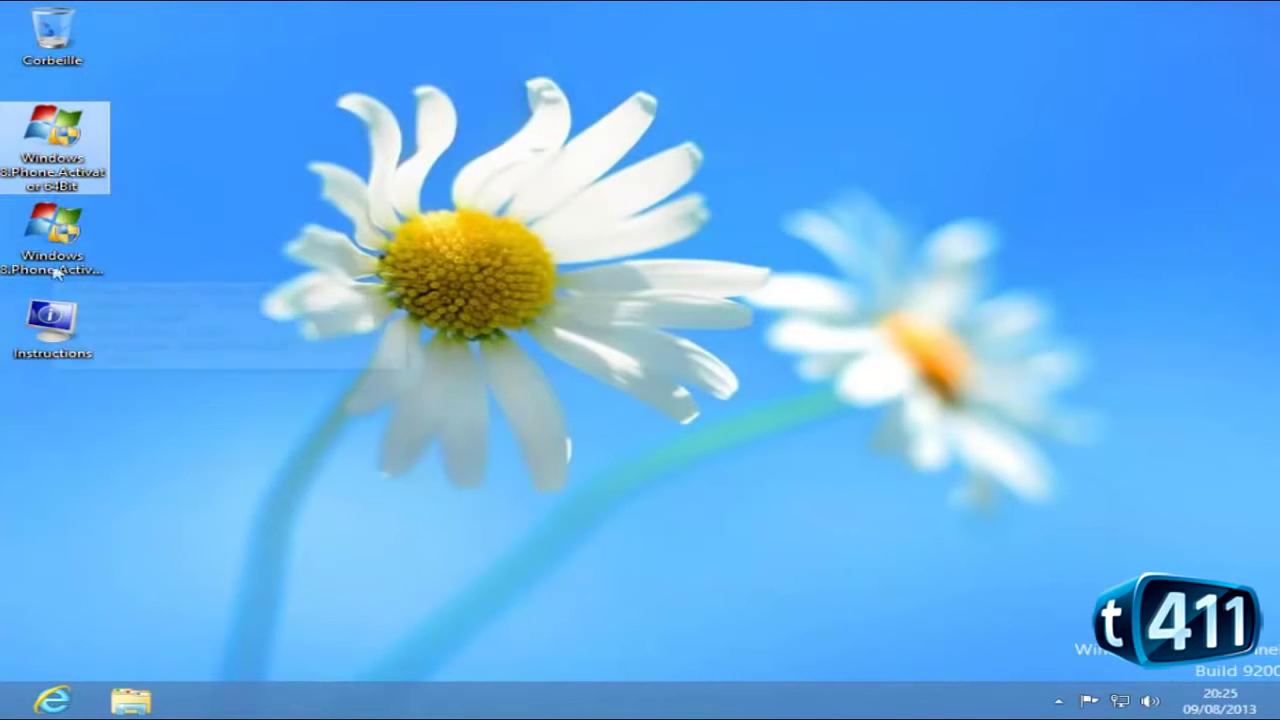
left_click(42, 160)
double_click(42, 160)
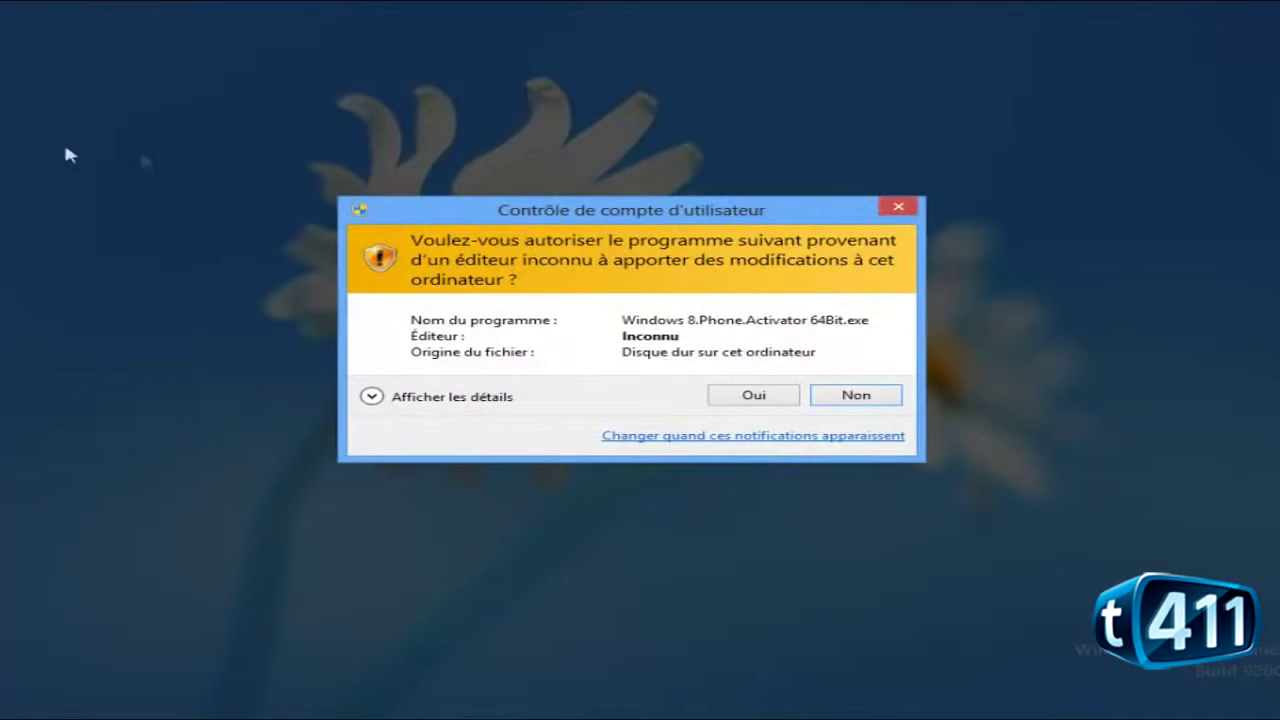
left_click(750, 397)
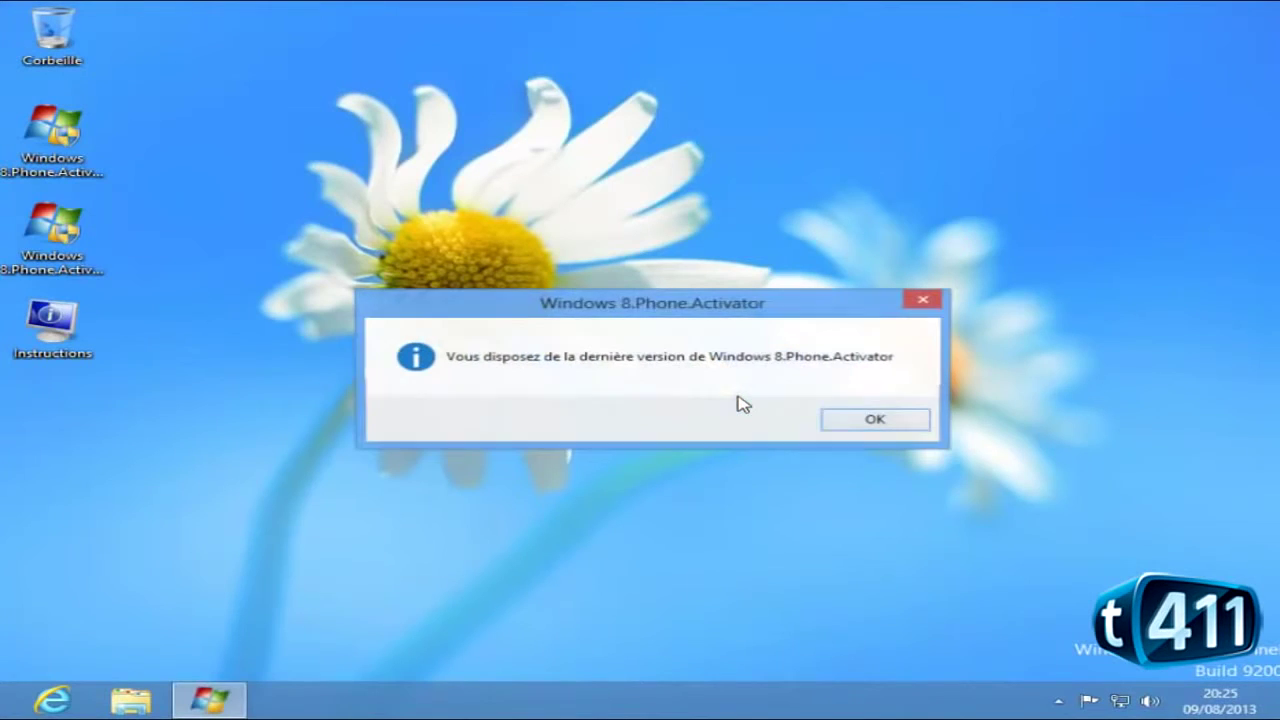
left_click(916, 424)
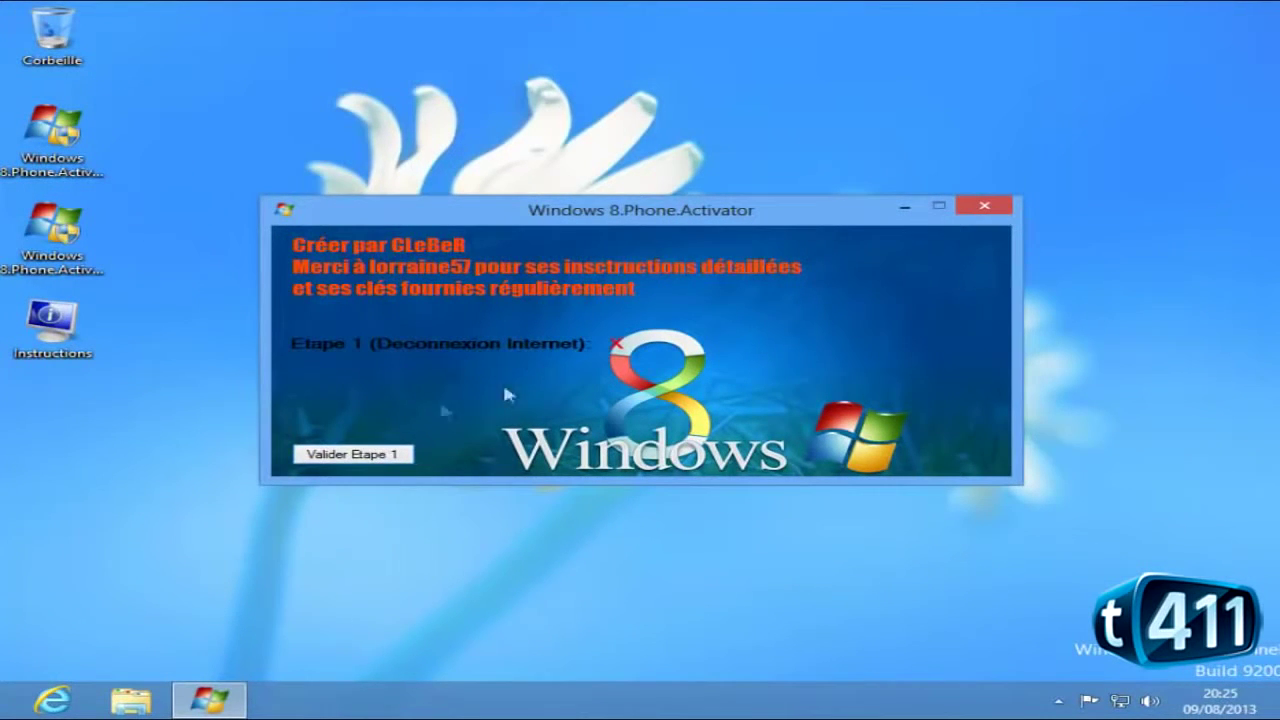
- Complete the activator's Internet disconnection and key insertion stages and acknowledge the phone activation instructions
left_click(338, 456)
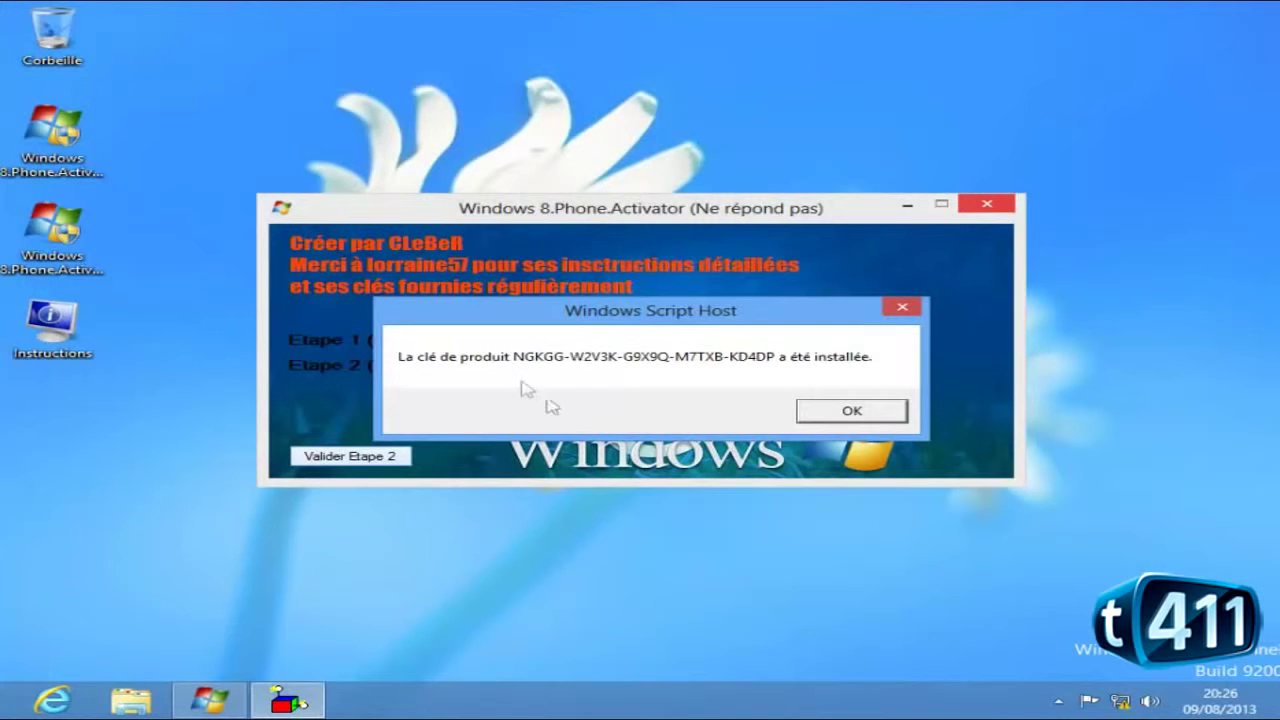
left_click(846, 408)
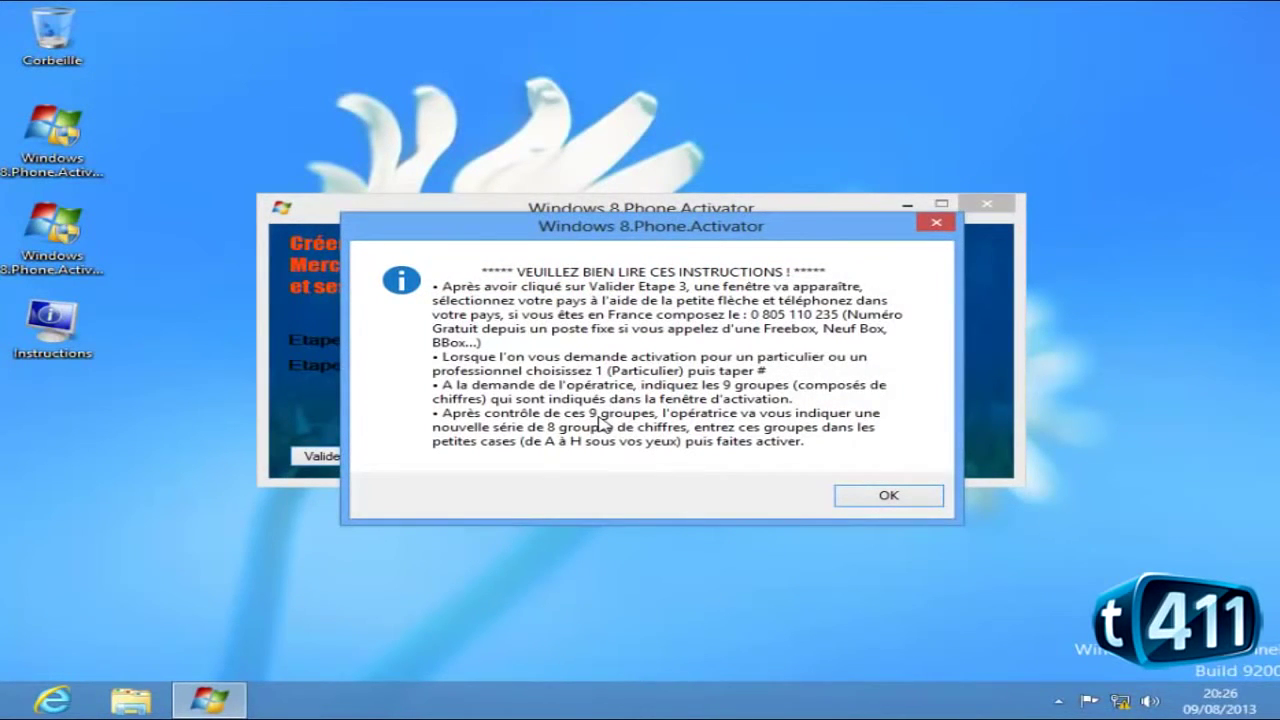
left_click(889, 496)
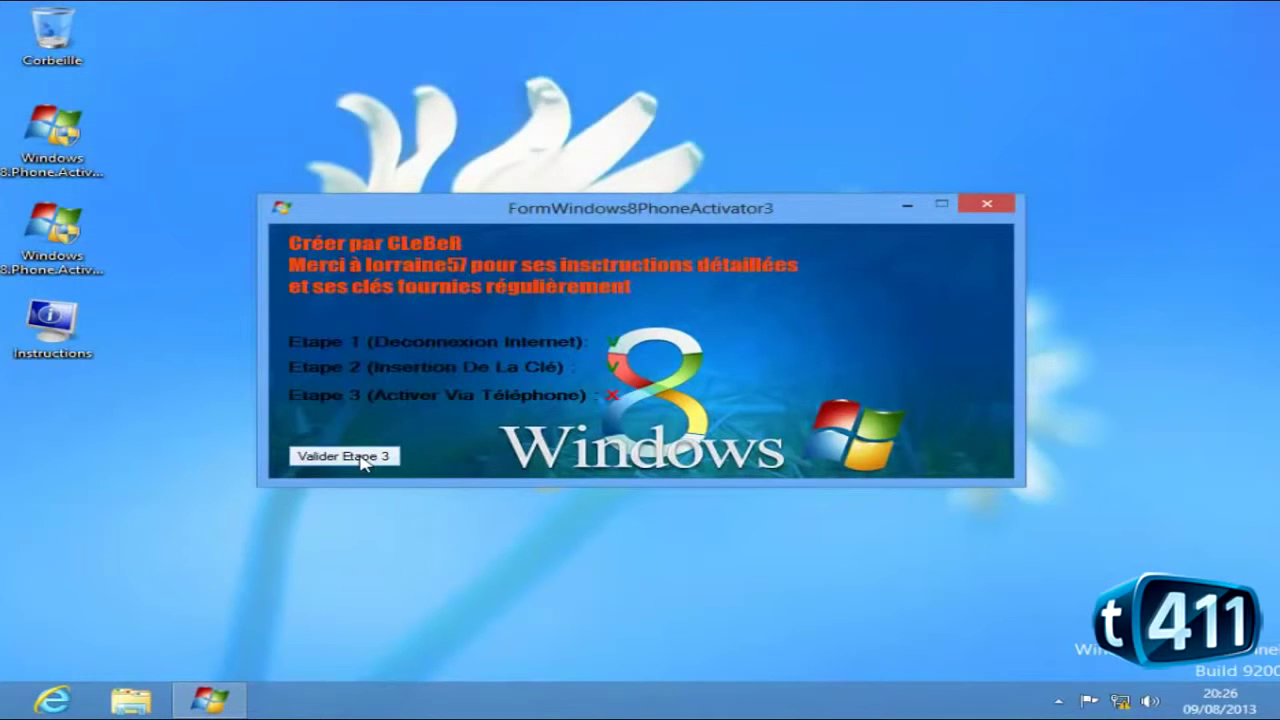
- Run the activator's phone activation stage with France as the nearest location, closing the activation wizard at the end
left_click(366, 457)
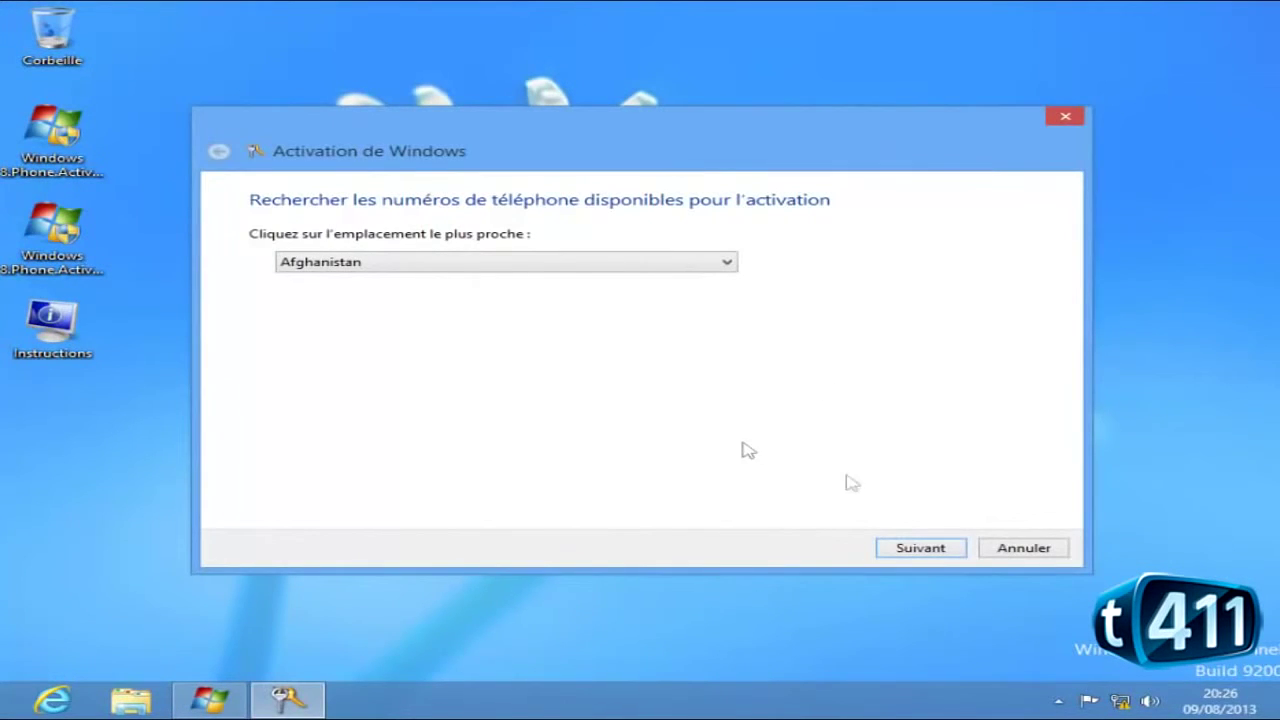
left_click(547, 262)
key("f")
key("Down")
key("Down")
key("Down")
key("Down")
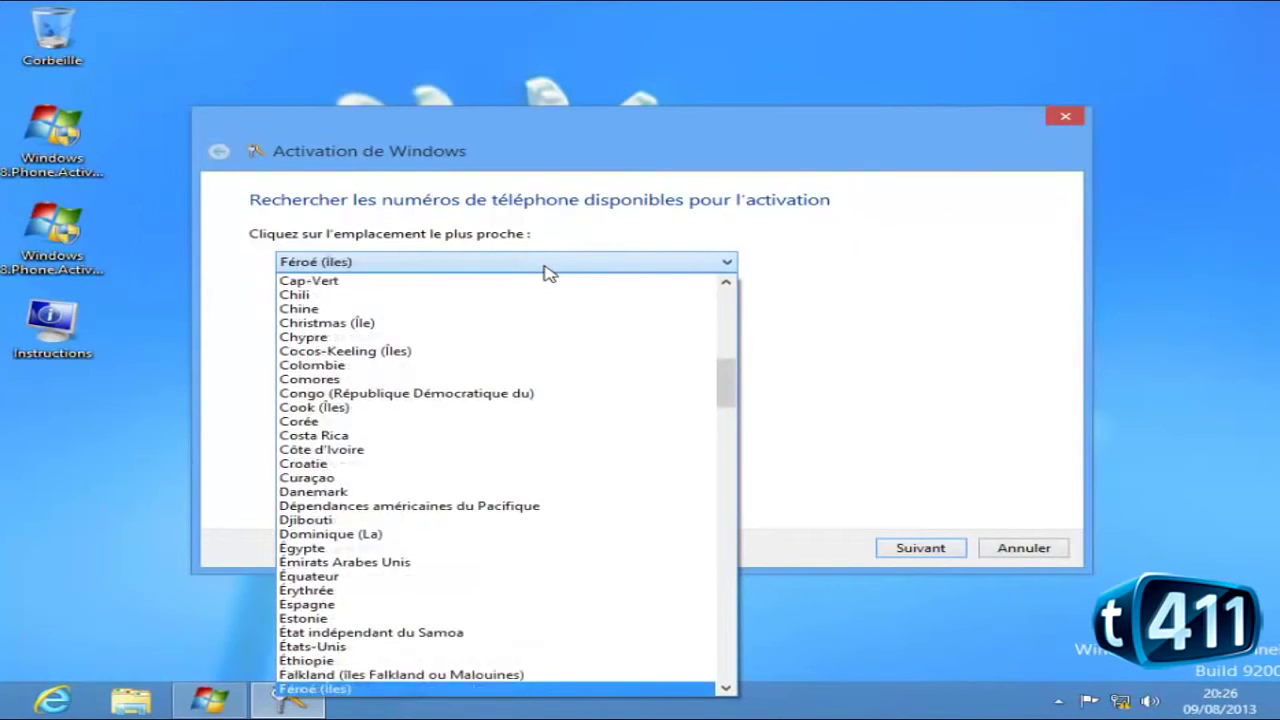
key("Return")
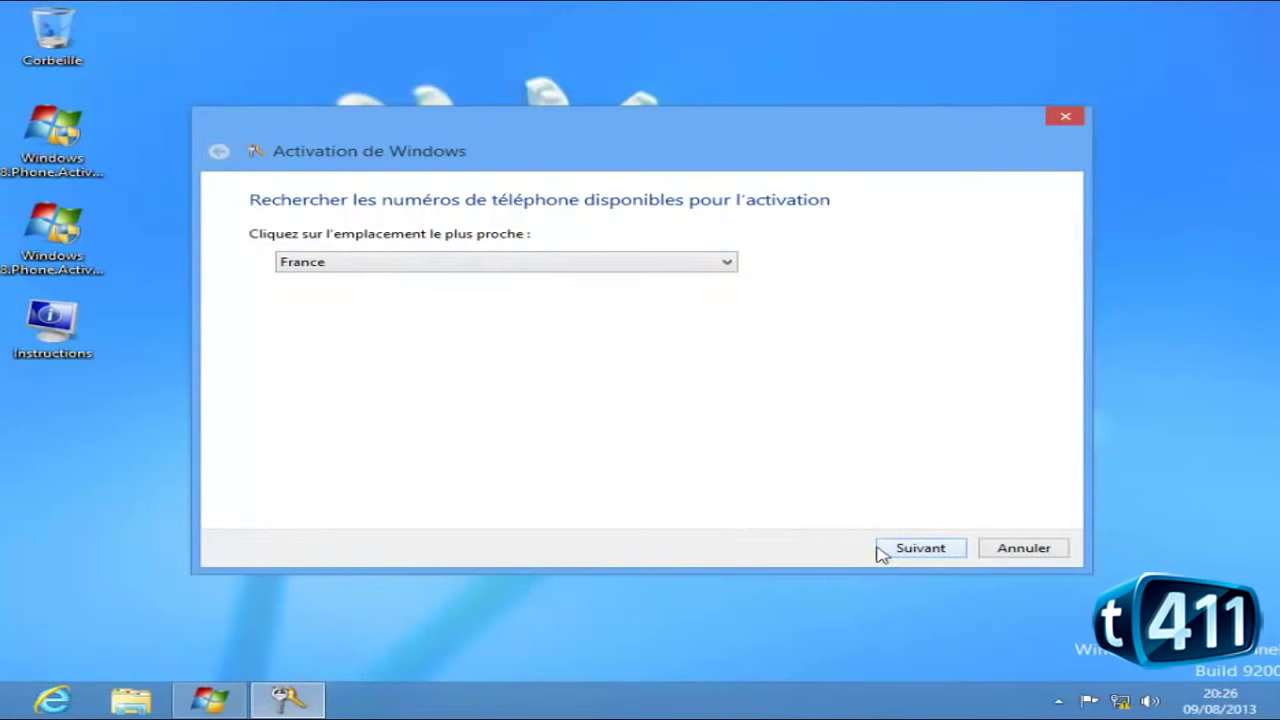
left_click(920, 548)
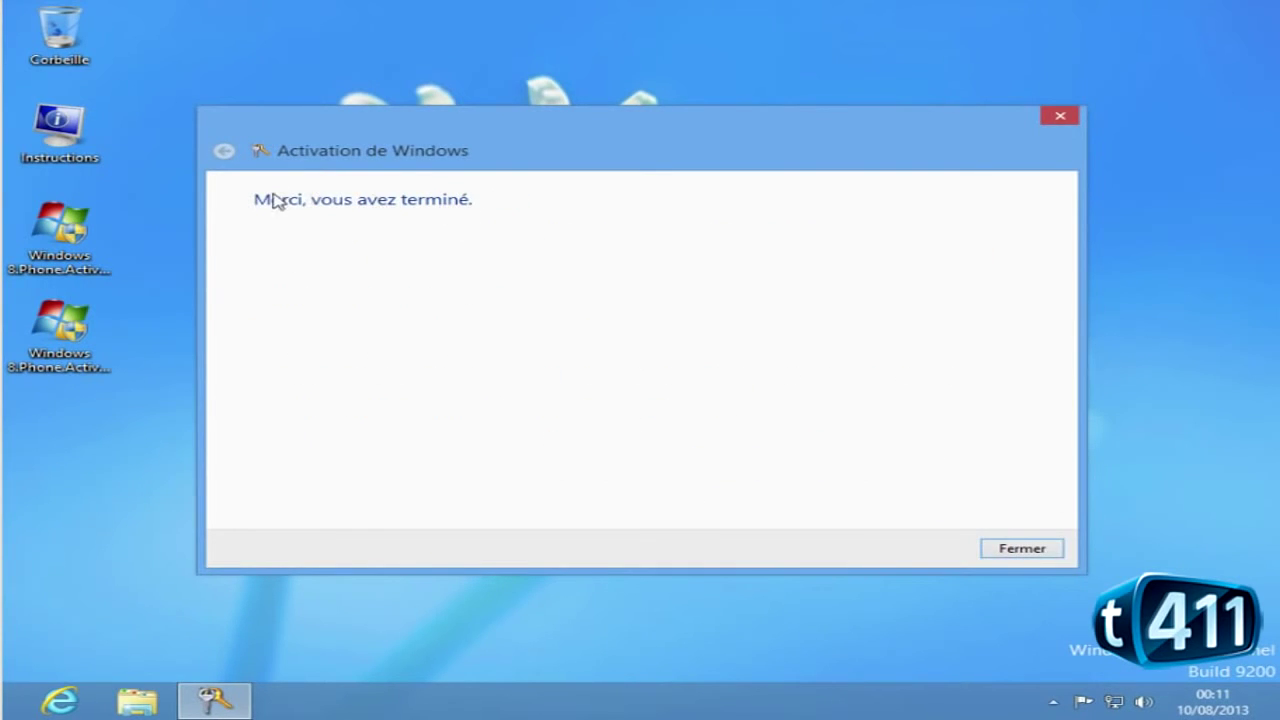
left_click(1031, 549)
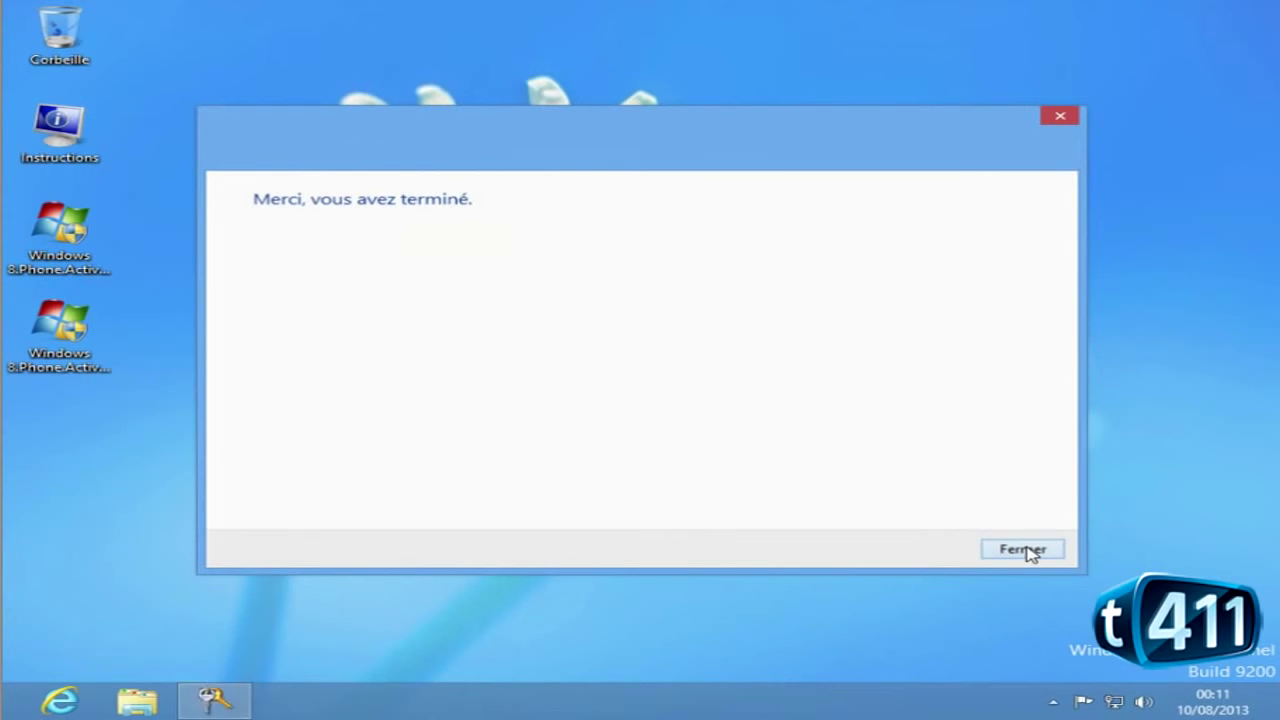
- Check the Windows activation status in the computer's maximized system properties, then close them
key("super+e")
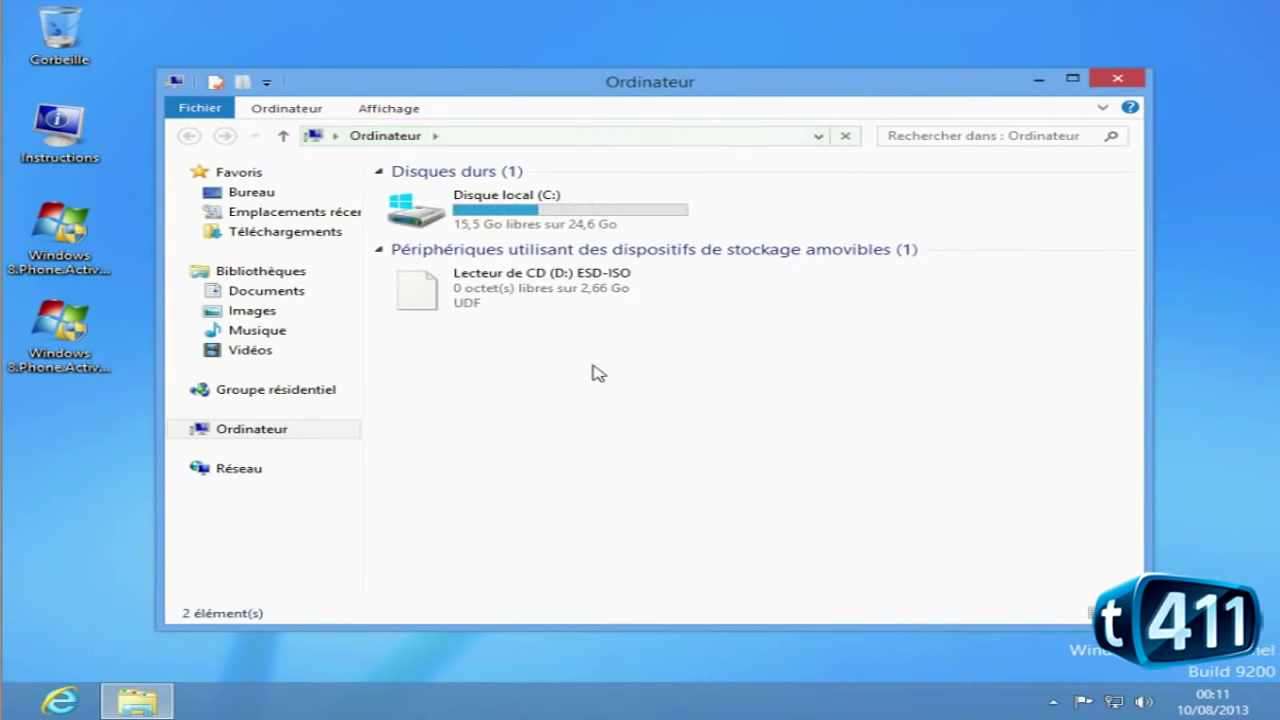
right_click(597, 384)
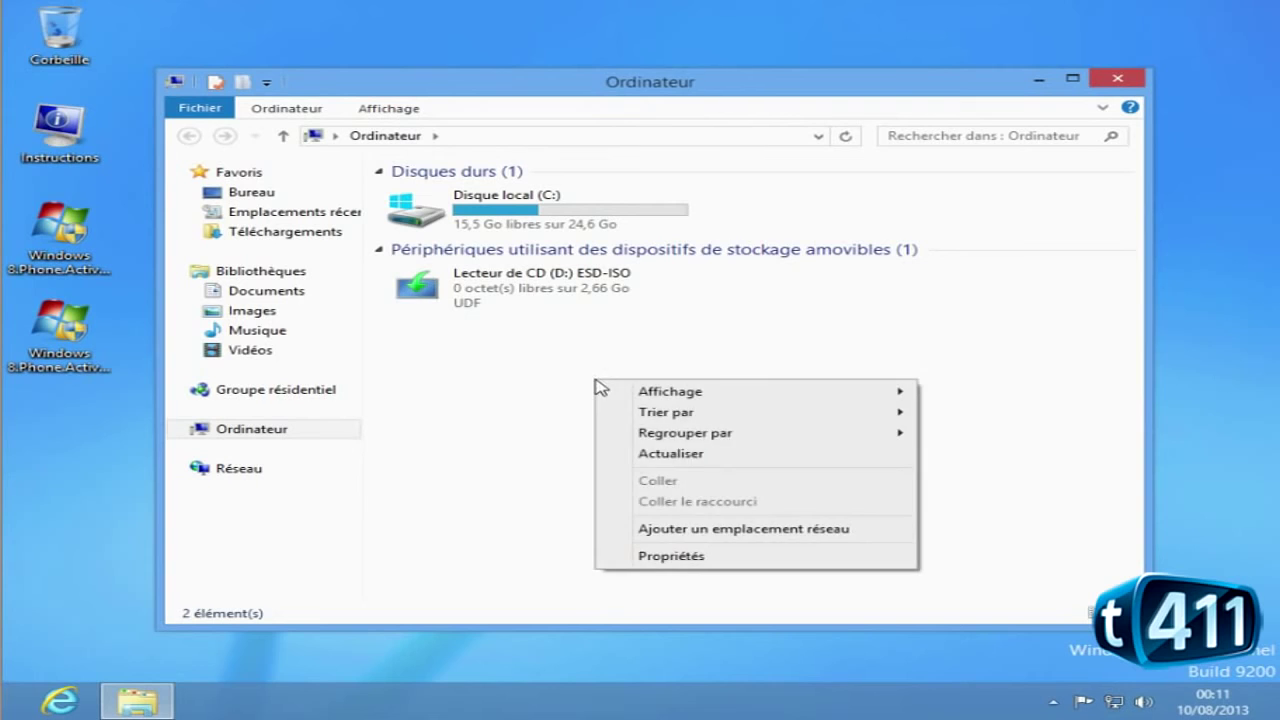
left_click(690, 556)
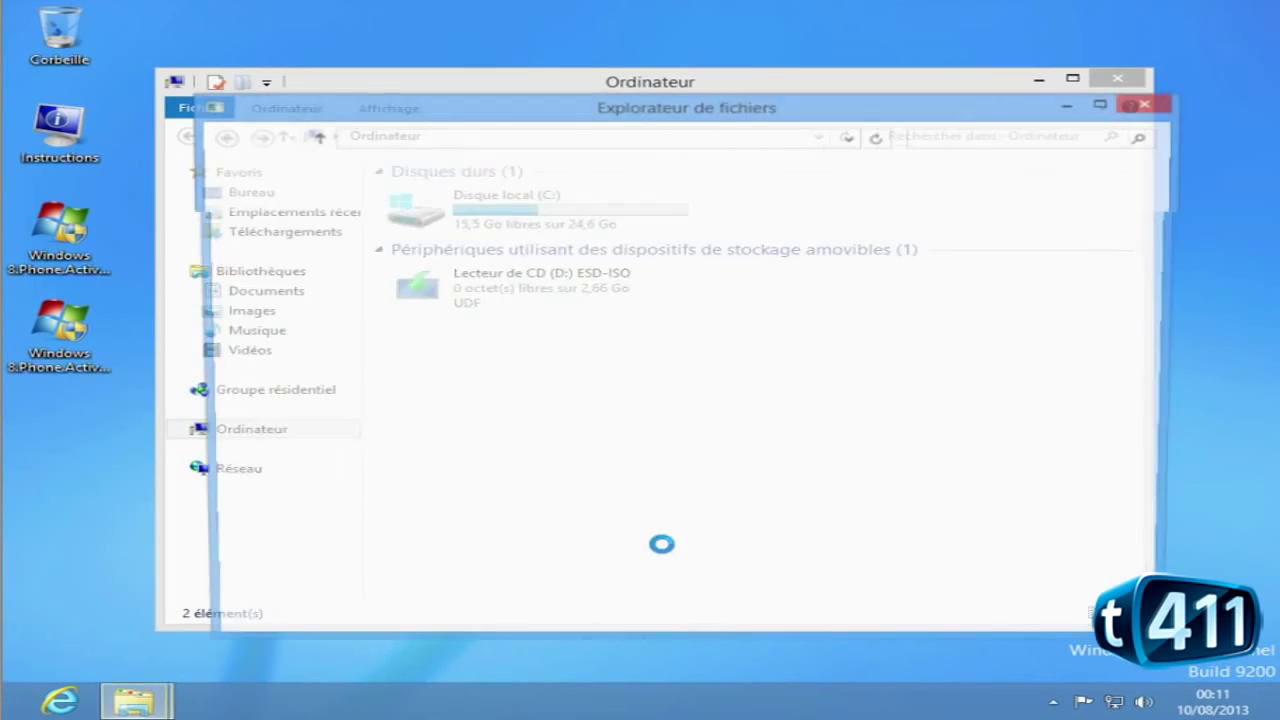
left_click(1148, 103)
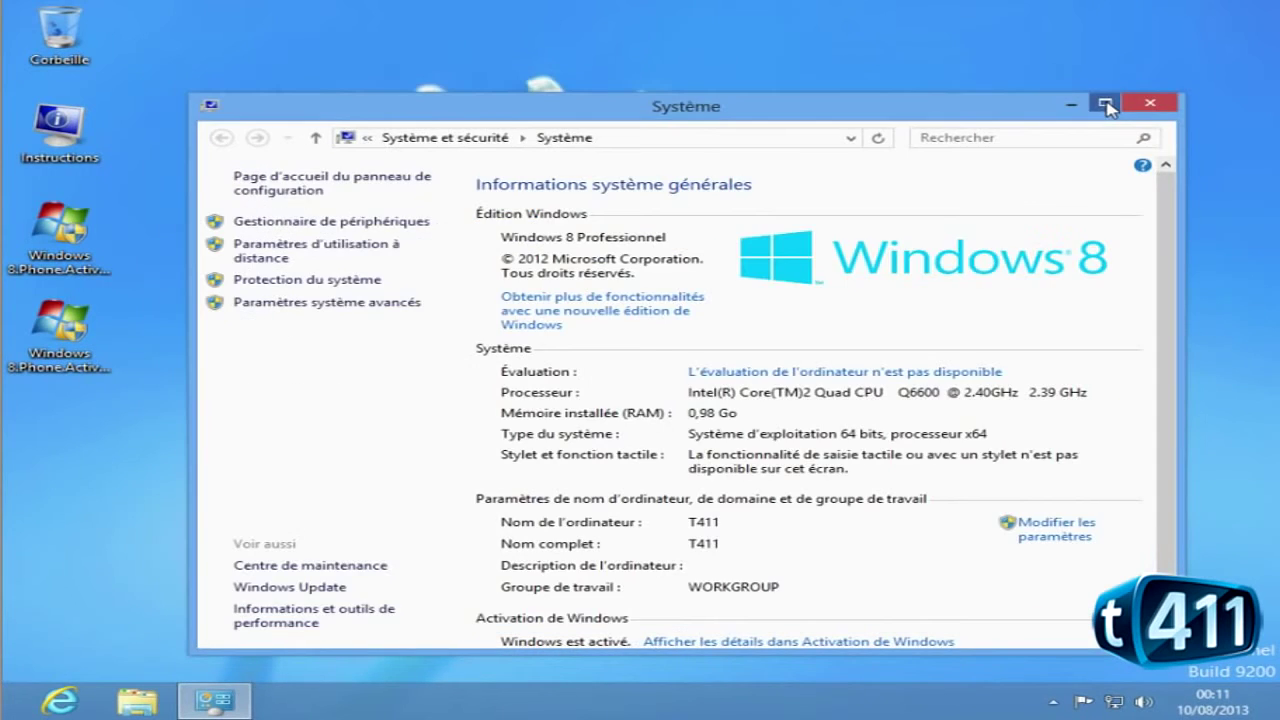
left_click(1112, 104)
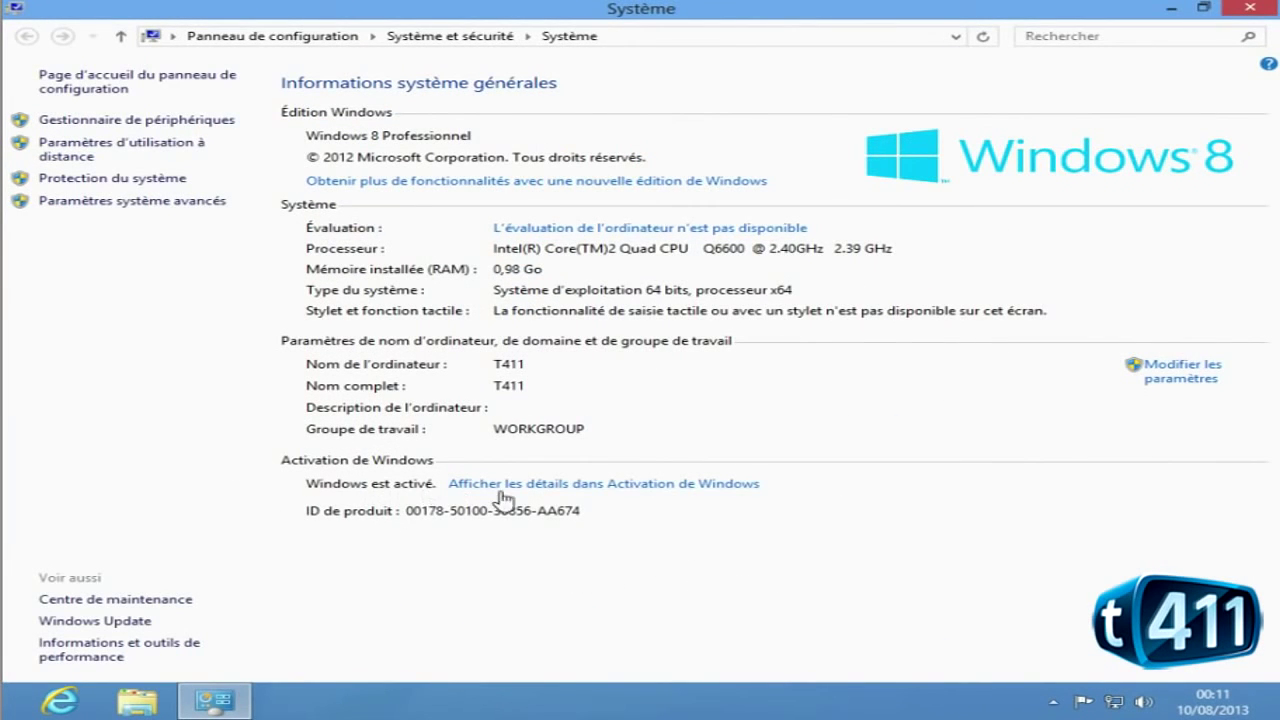
left_click(1252, 10)
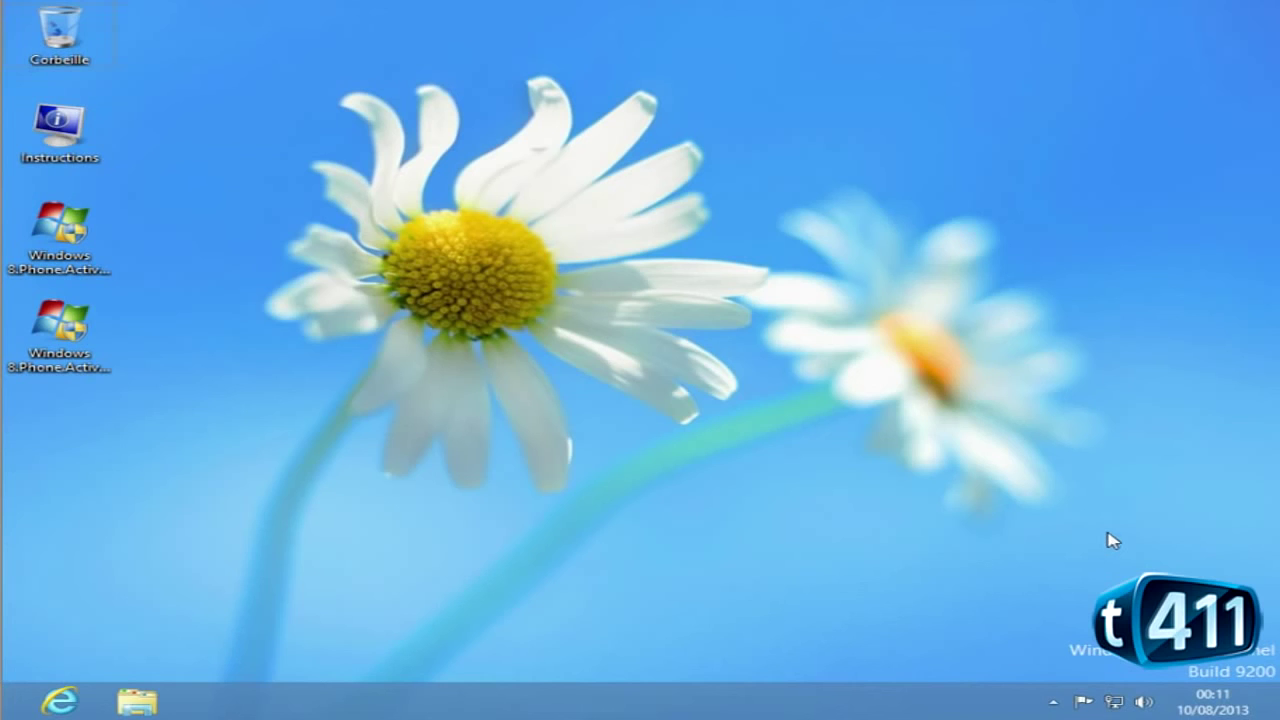
- Open the Windows Settings pane from the desktop
key("super+x")
key("Escape")
mouse_move(1262, 712)
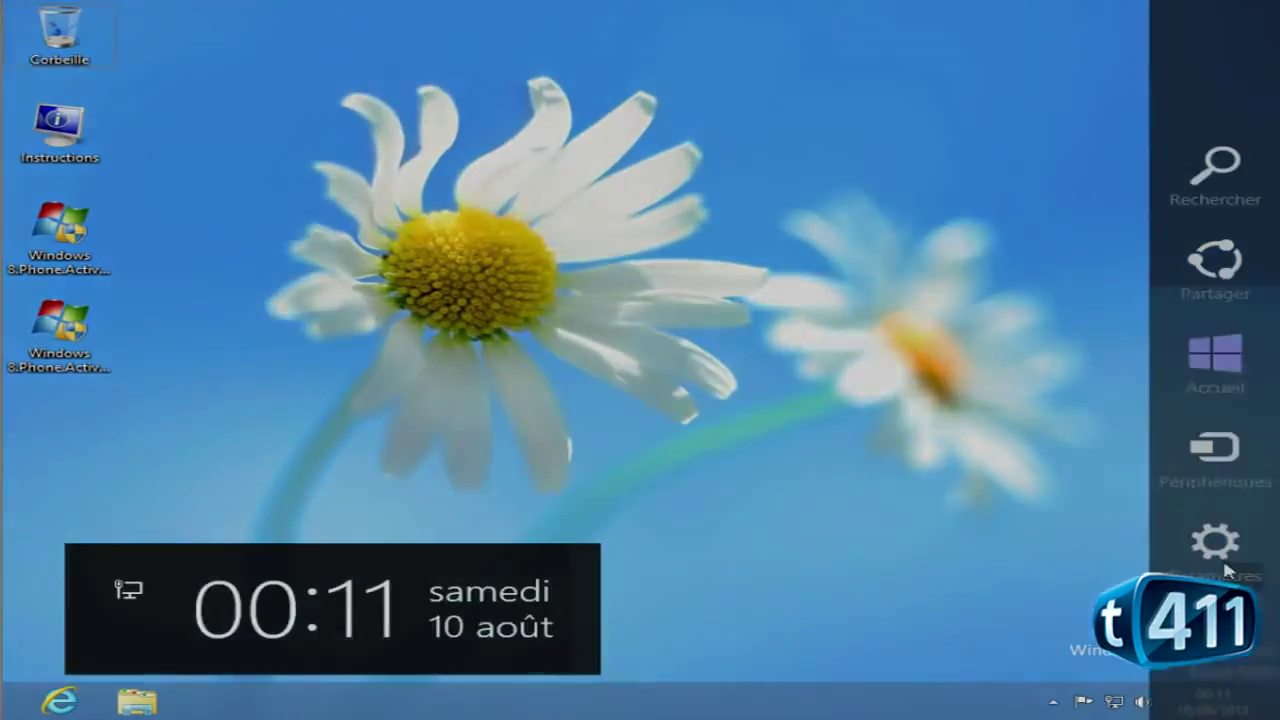
left_click(1215, 545)
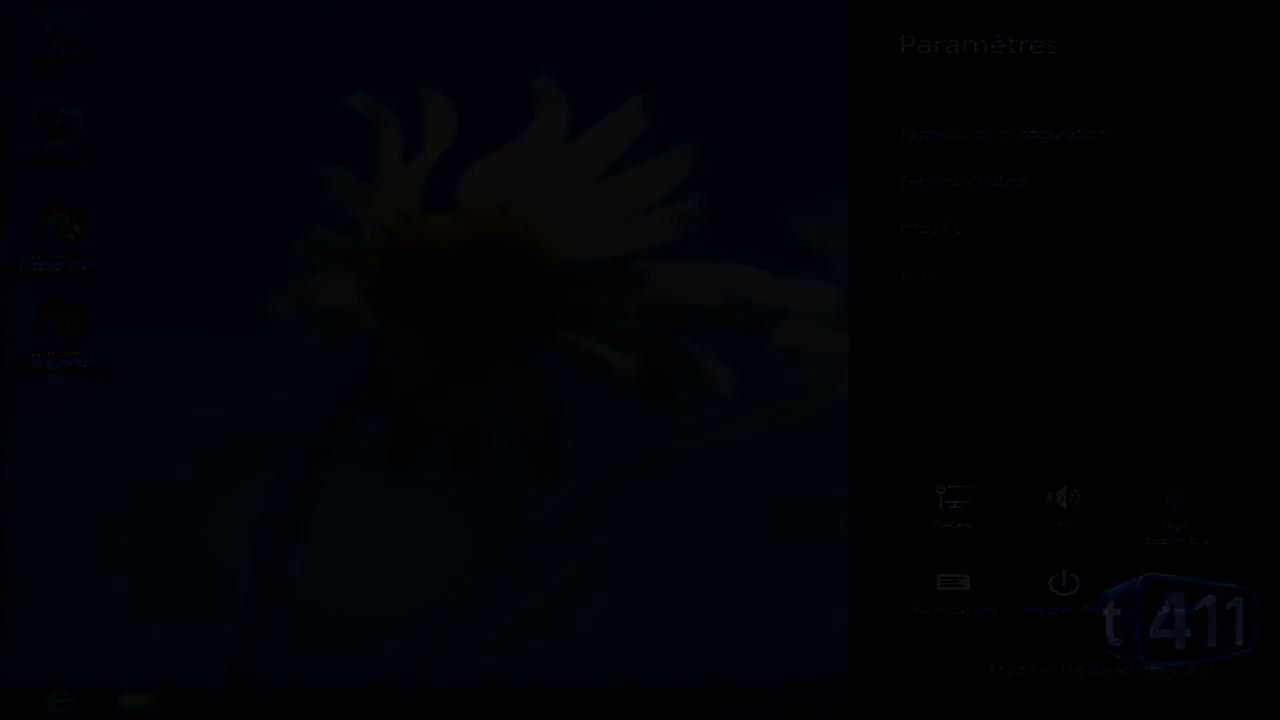